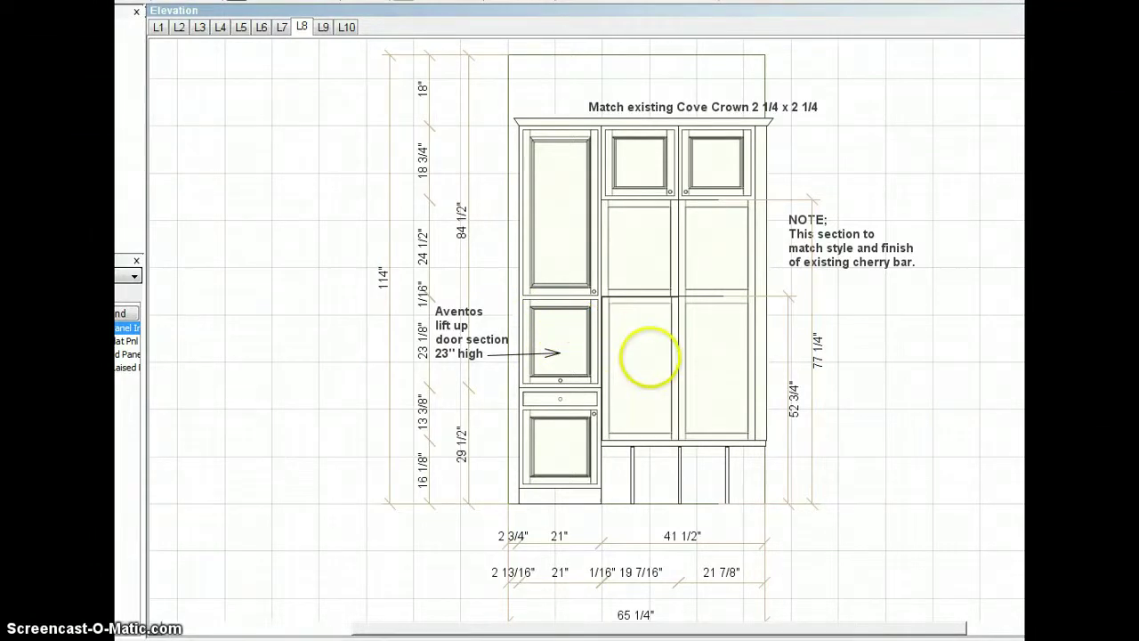
Switch from the L8 tall-cabinet elevation to the L9 wall-cabinet elevation.
{"action": "left_click", "coordinate": [322, 26]}
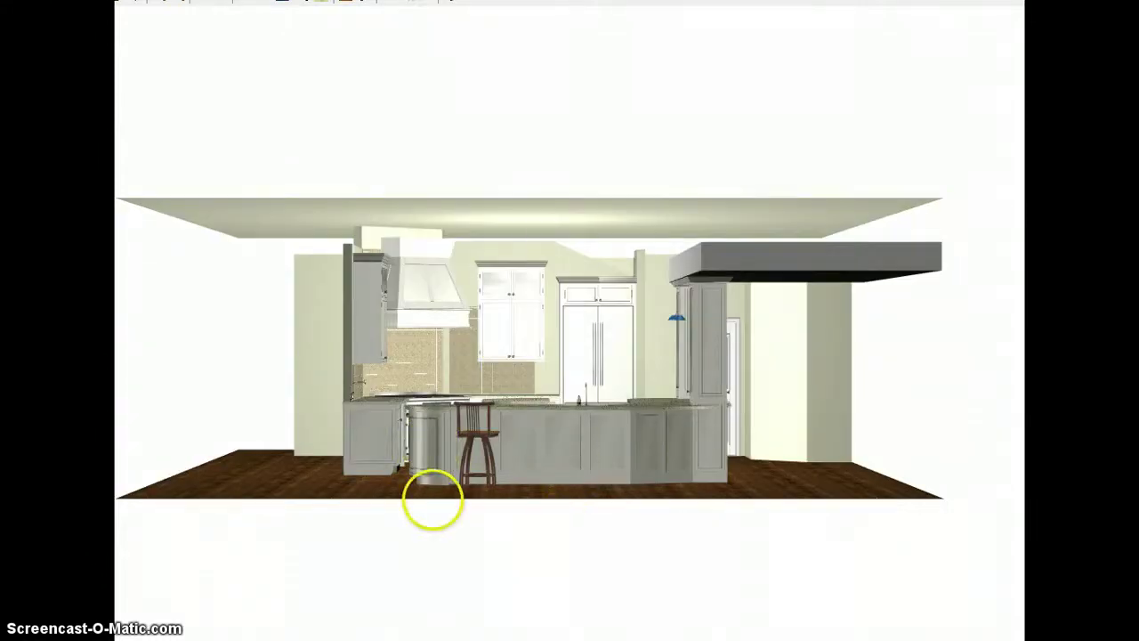
Orbit the rendered 3D kitchen slightly to look across the curved island toward the range.
{"action": "left_click_drag", "start_coordinate": [432, 496], "coordinate": [450, 496]}
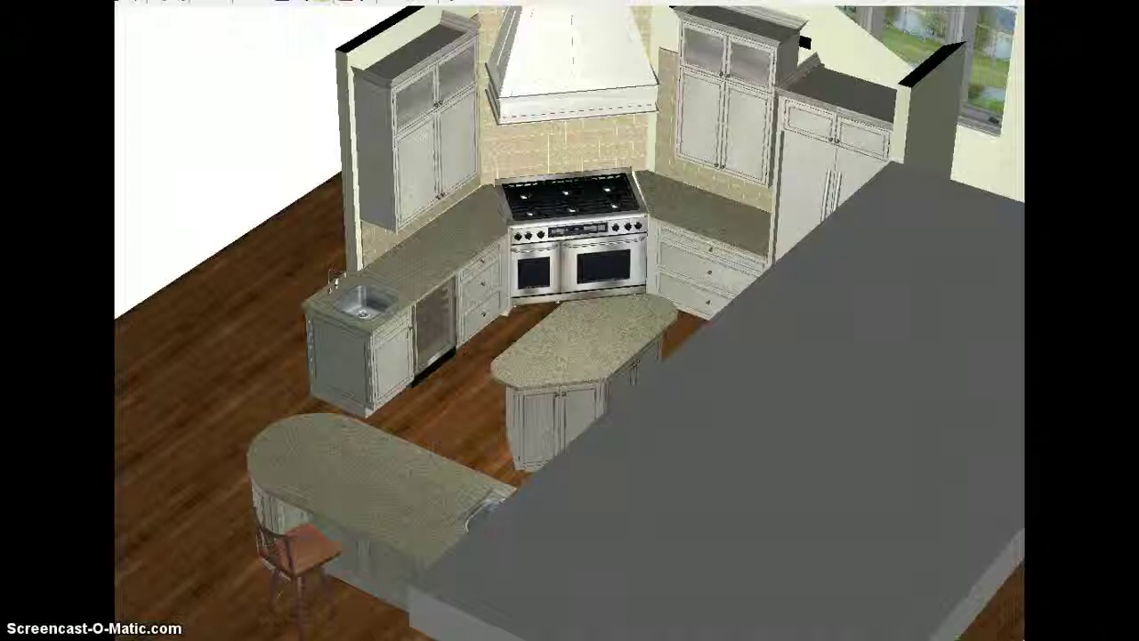
Replace the single door on the corner base cabinet beside the range with two drawers.
{"action": "left_click", "coordinate": [497, 264]}
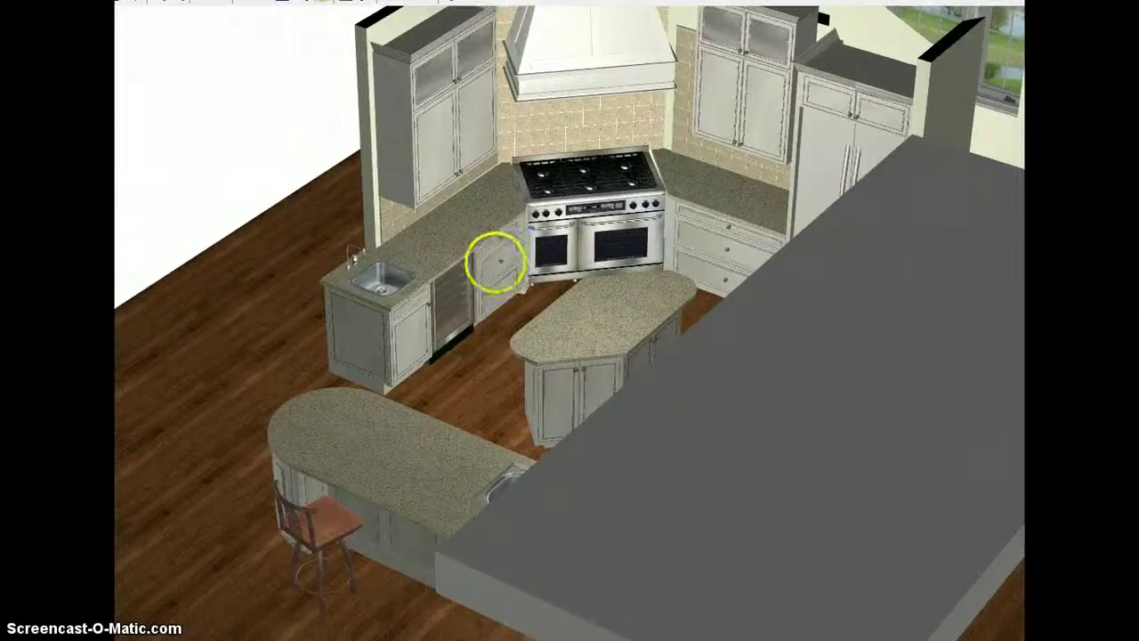